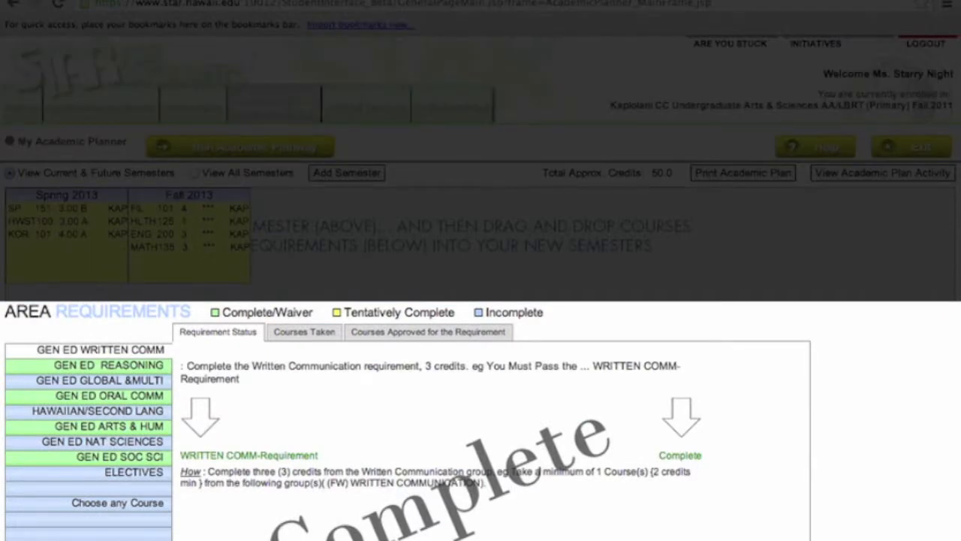
- Add a Spring 2014 semester to the academic plan
scroll(480, 300, down, 2)
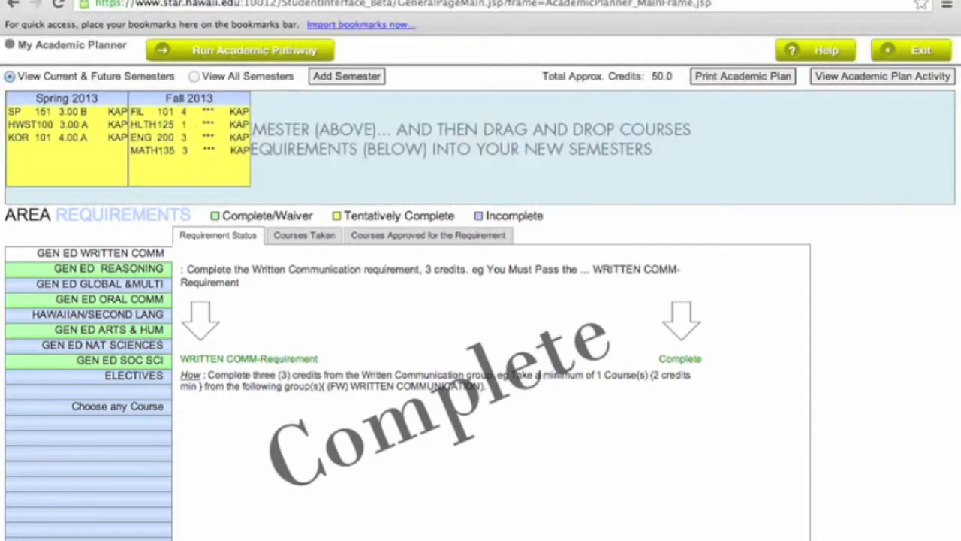
scroll(864, 534, up, 3)
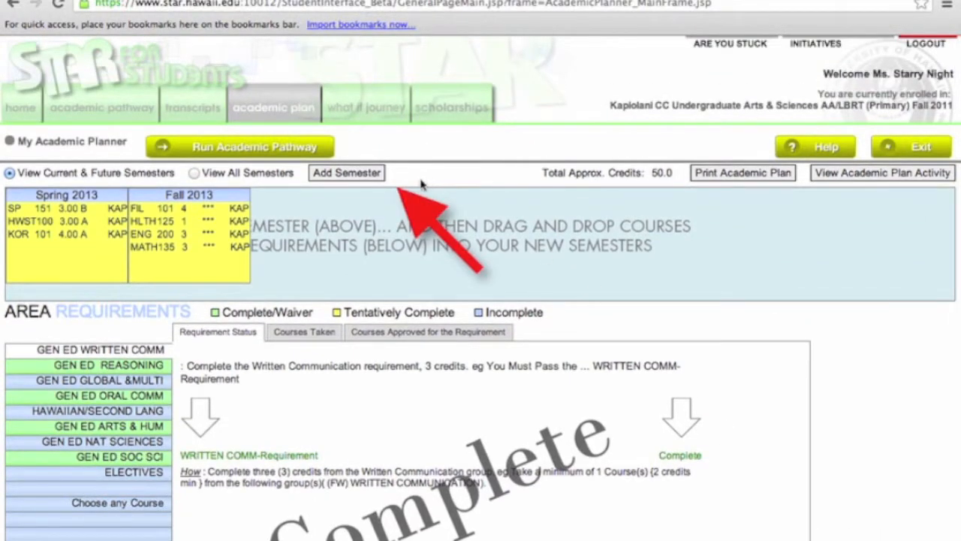
click(343, 174)
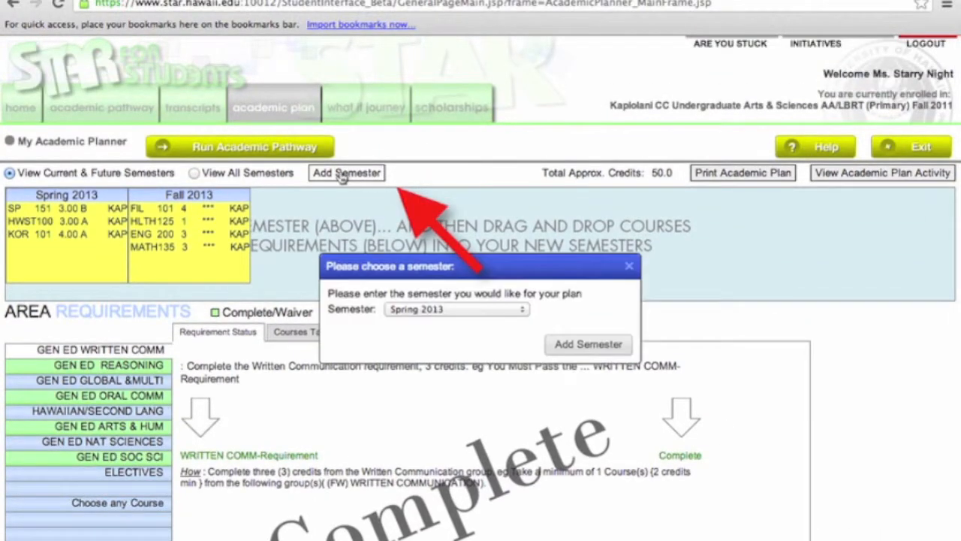
click(441, 310)
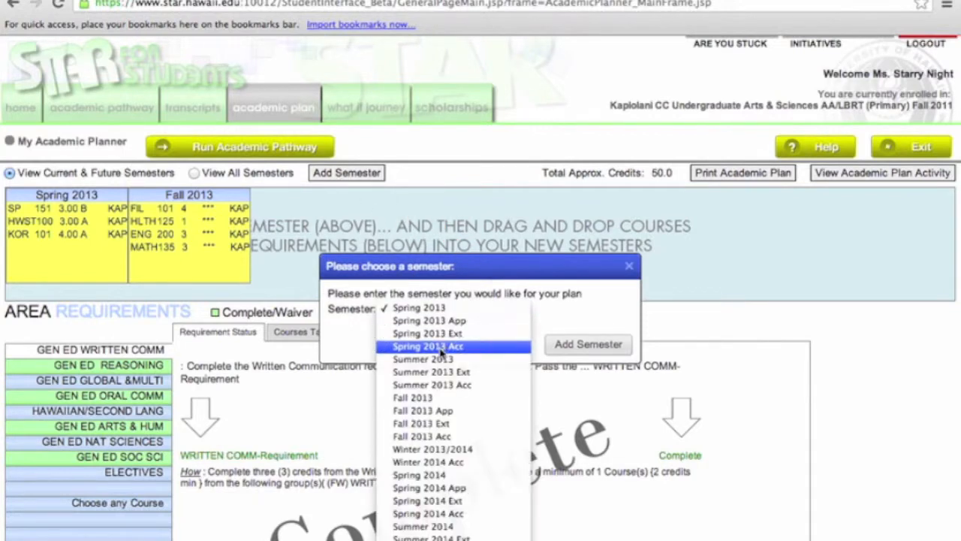
click(419, 475)
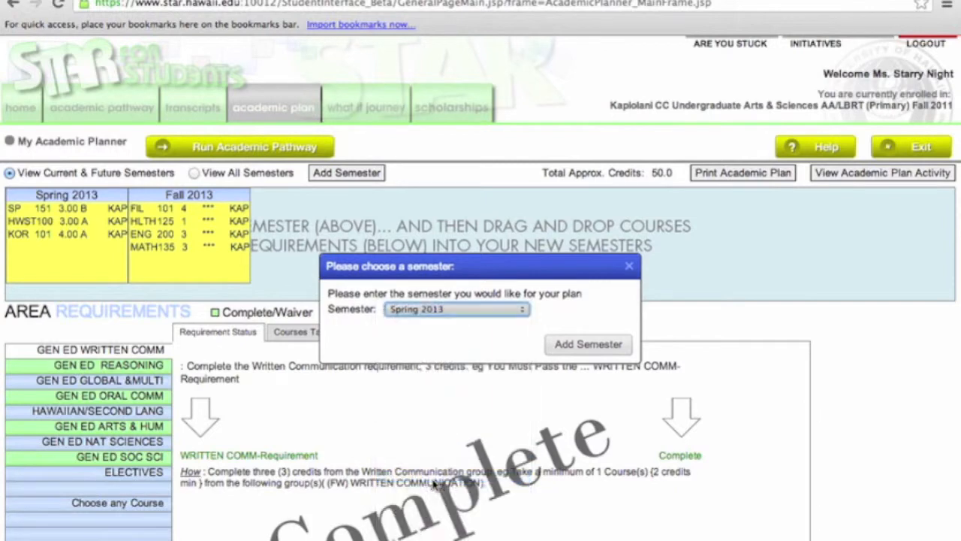
click(586, 344)
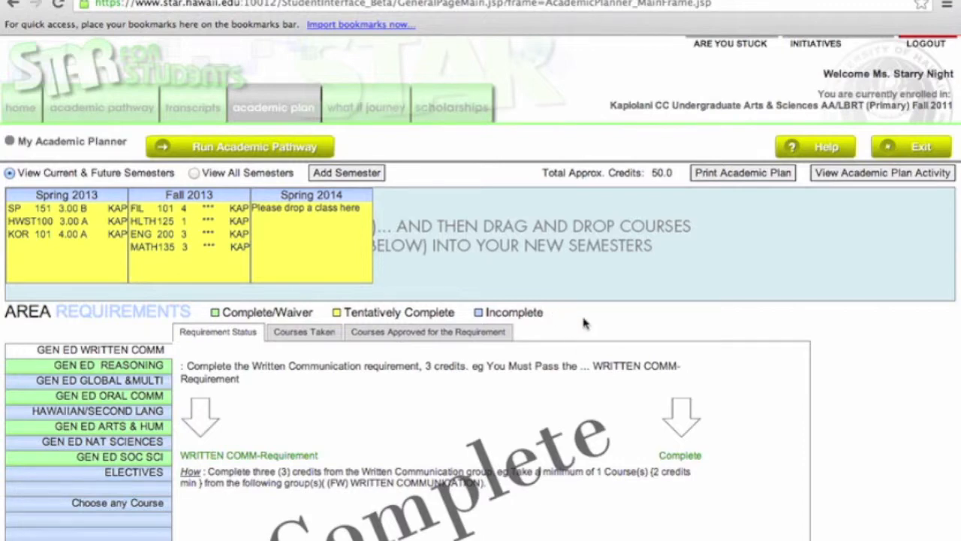
- Plan HIST 151 for Spring 2014 from the approved courses of the Gen Ed Global & Multi requirement
scroll(570, 328, down, 2)
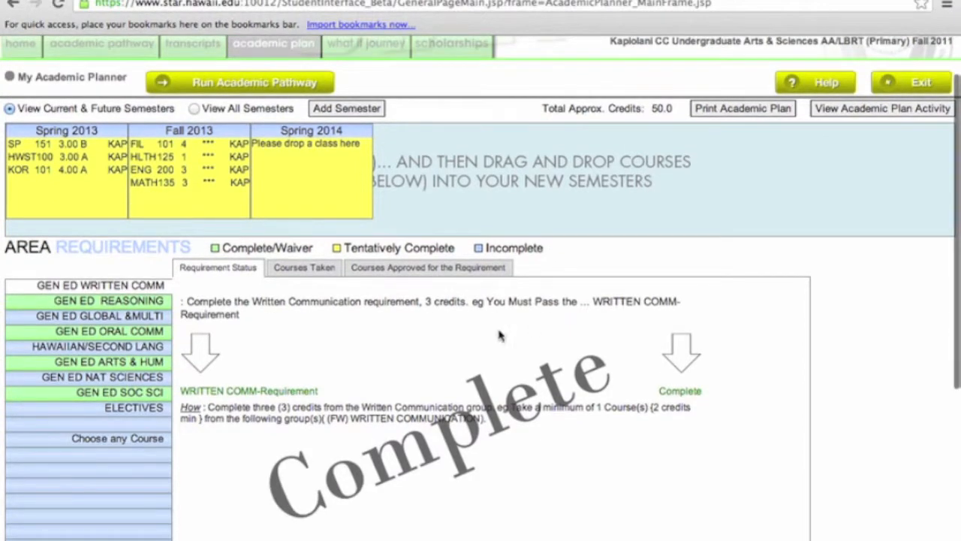
click(136, 321)
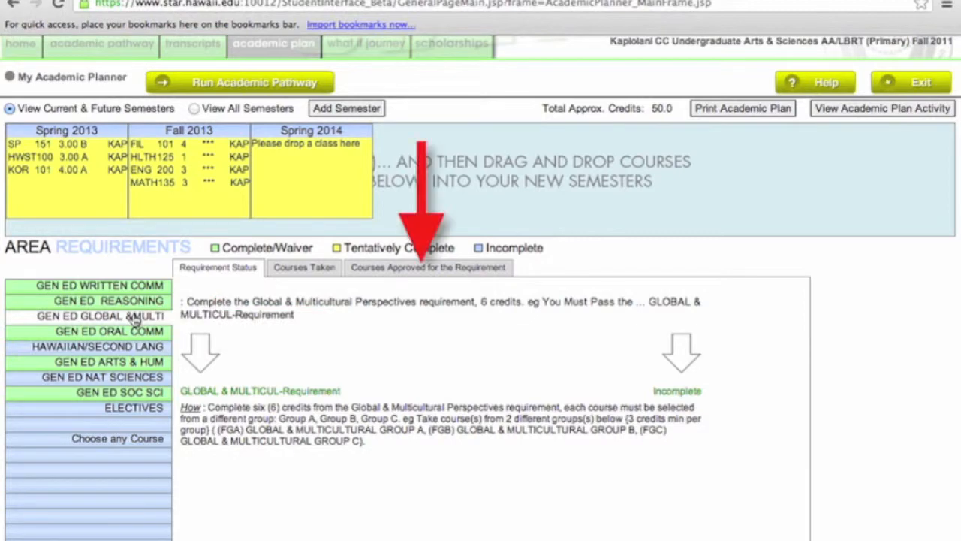
click(392, 269)
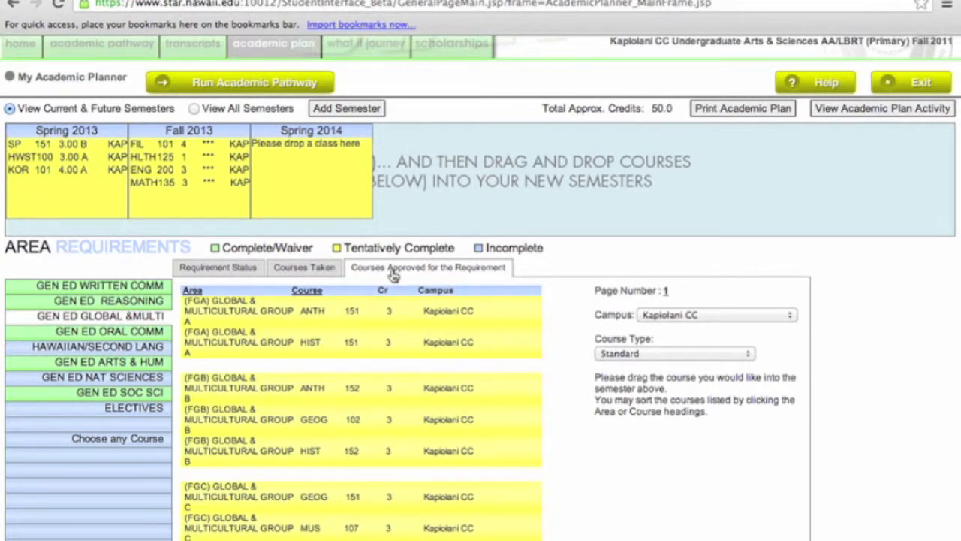
scroll(392, 275, down, 1)
scroll(392, 275, down, 1)
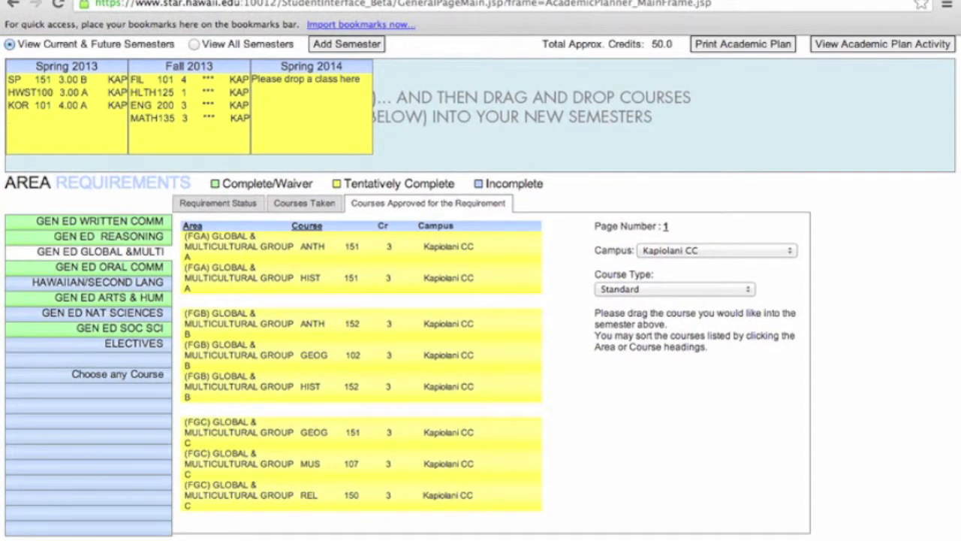
mouse_move(311, 284)
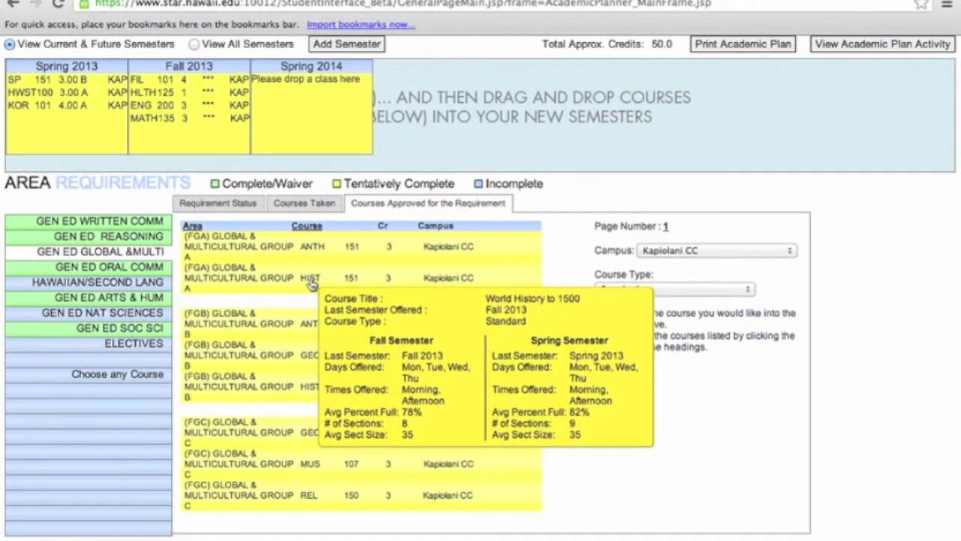
drag(312, 284, 321, 90)
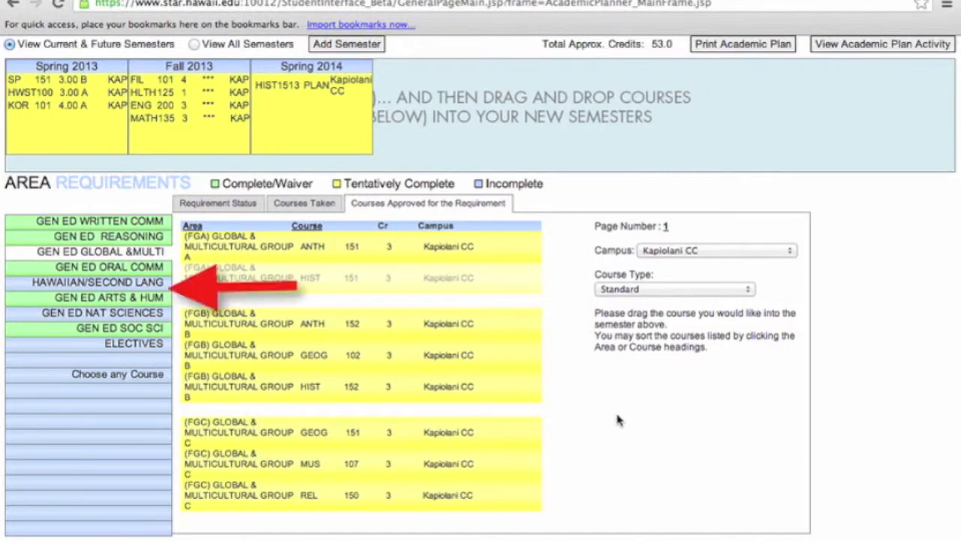
- Plan ASL 101 for Spring 2014 from the approved courses of the Hawaiian/Second Lang requirement
click(81, 284)
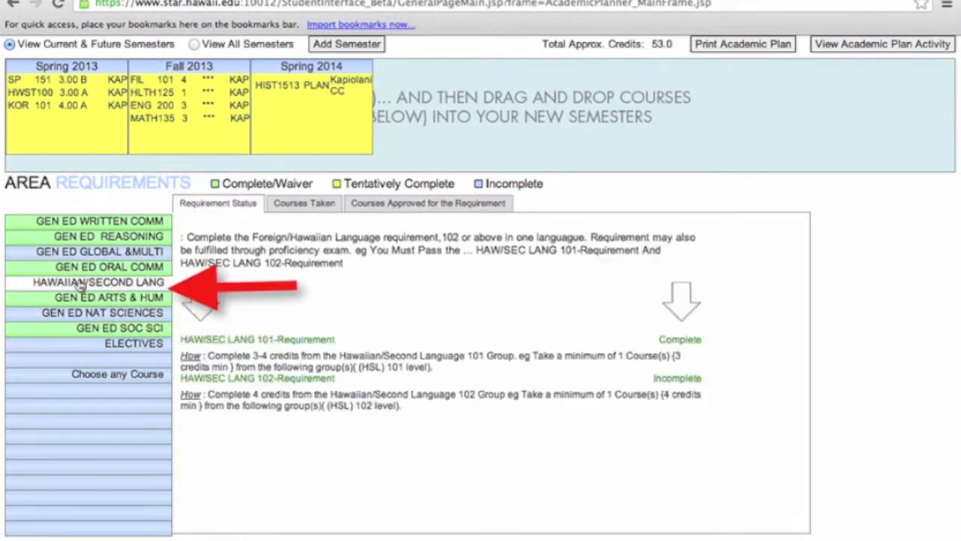
click(439, 213)
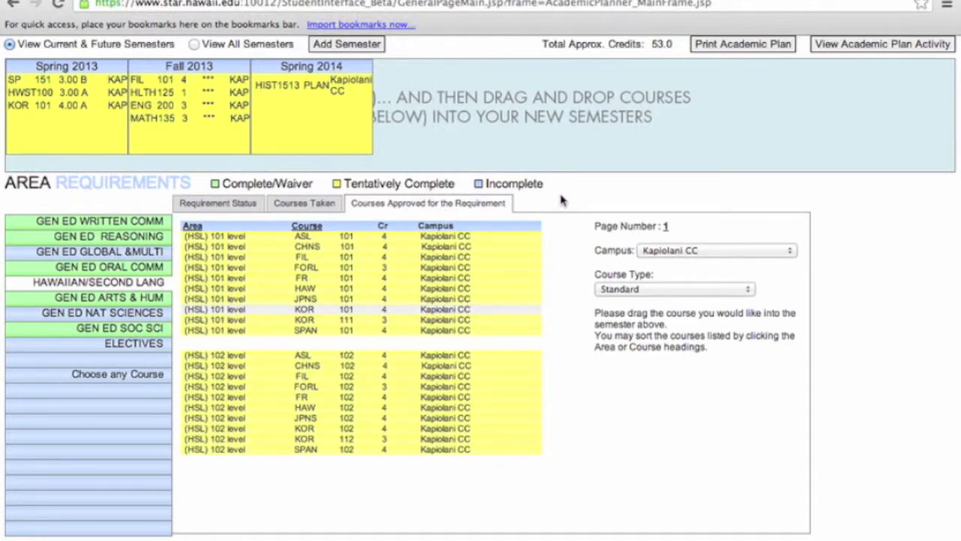
mouse_move(305, 243)
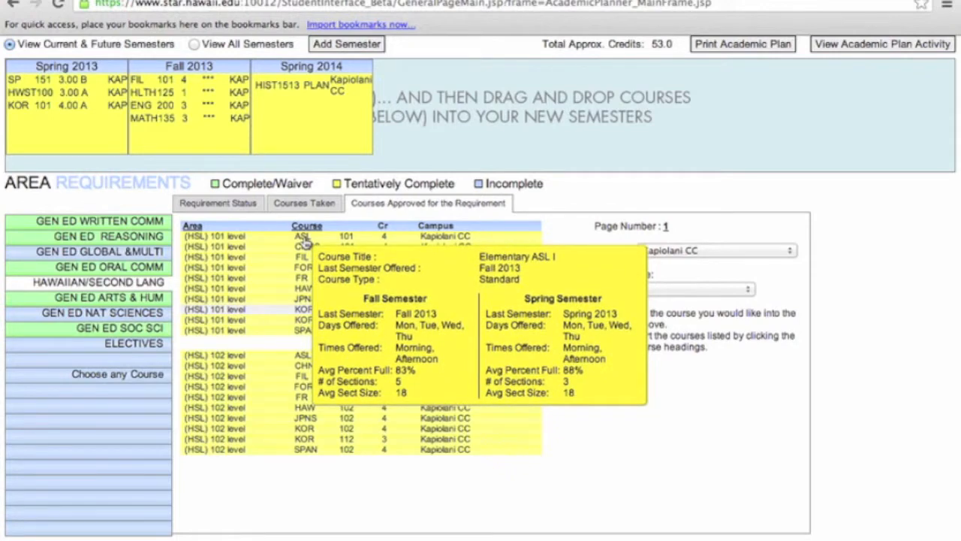
drag(305, 239, 306, 128)
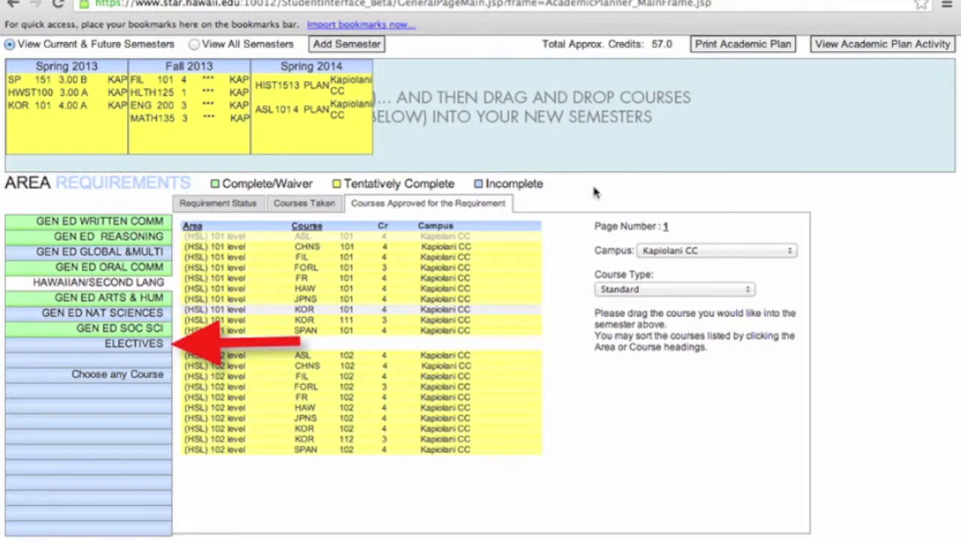
- Plan FAMR 230 for Spring 2014 from the courses approved for the Electives requirement
click(116, 345)
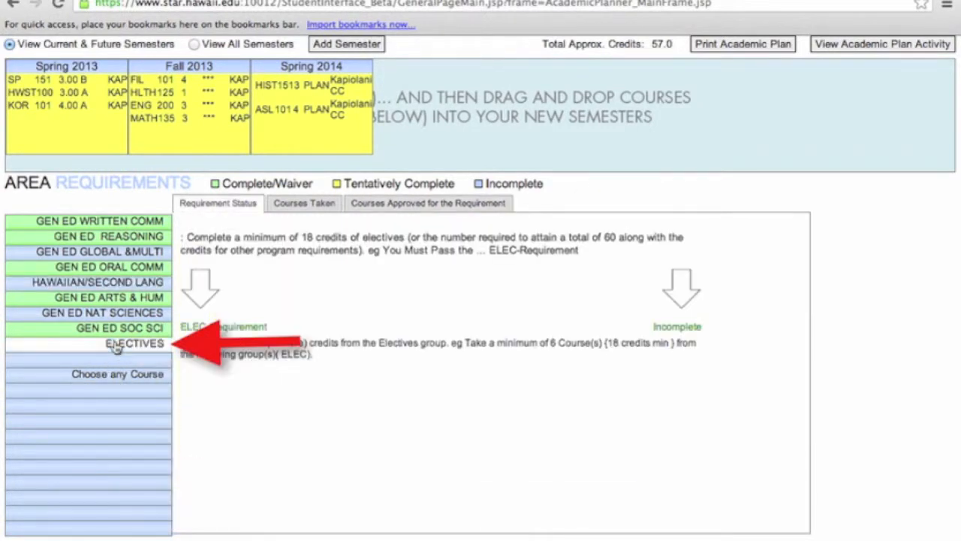
click(412, 206)
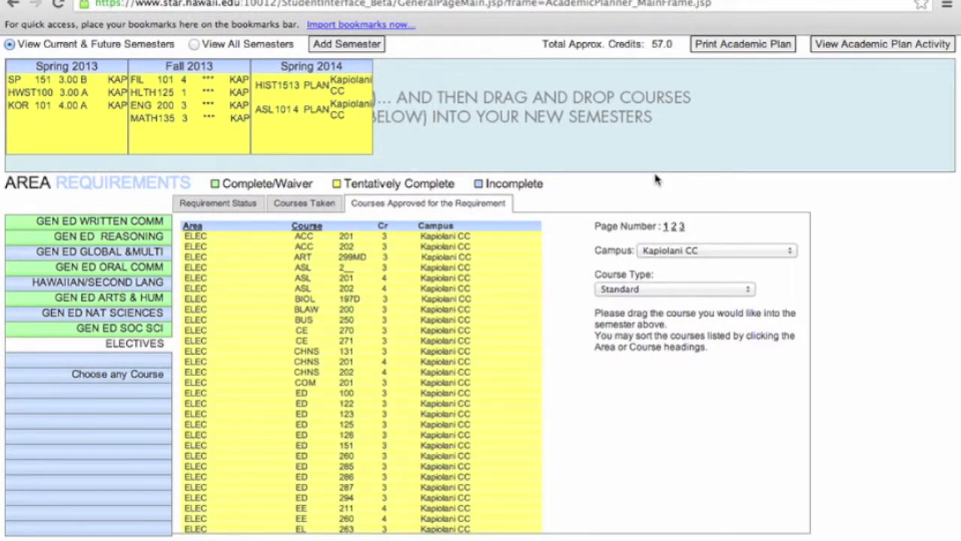
drag(518, 341, 568, 446)
scroll(568, 447, down, 3)
mouse_move(372, 488)
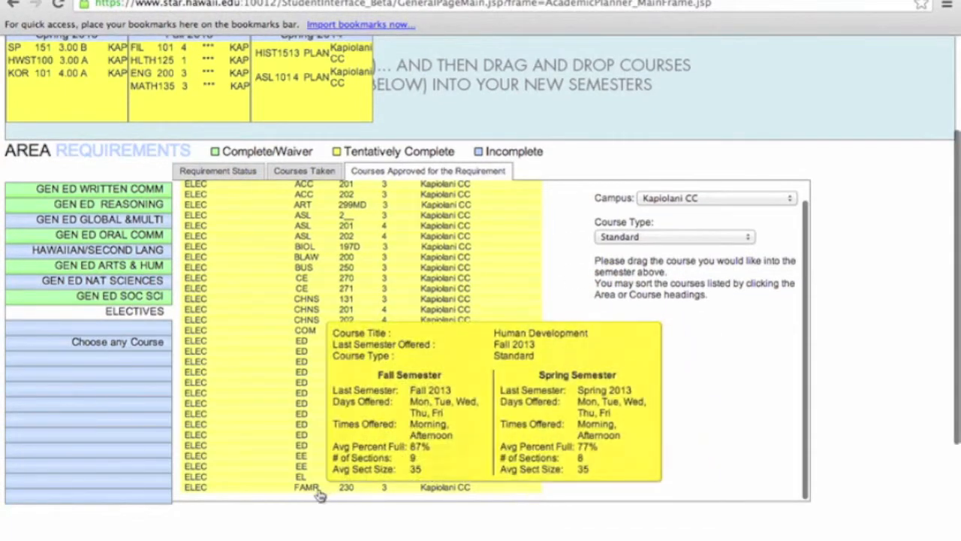
drag(308, 491, 371, 96)
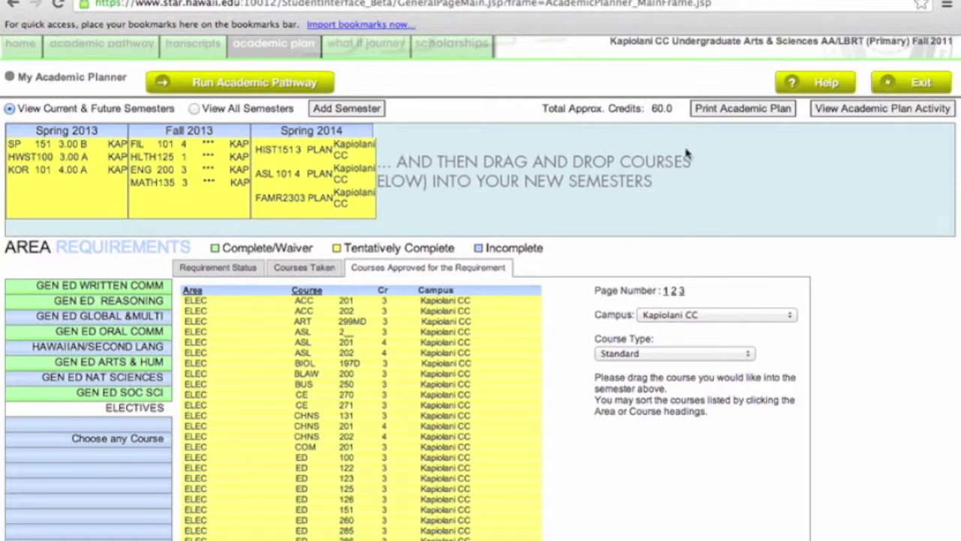
- Add a Fall 2015 semester to the academic plan
click(345, 109)
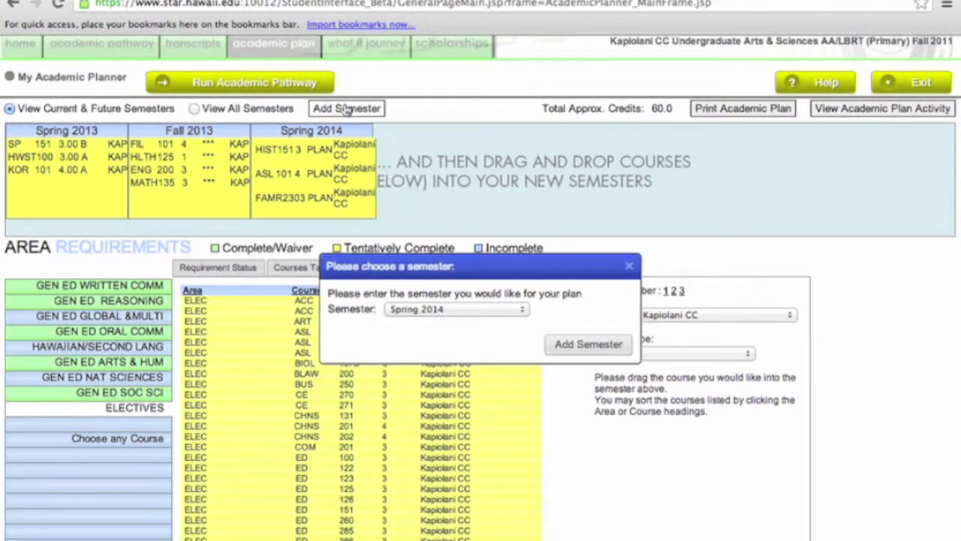
click(419, 309)
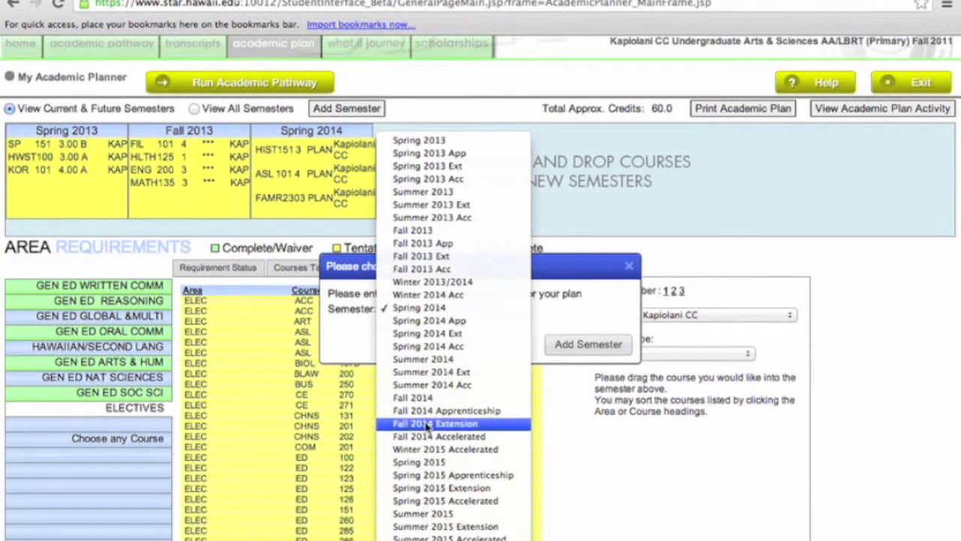
scroll(429, 424, down, 4)
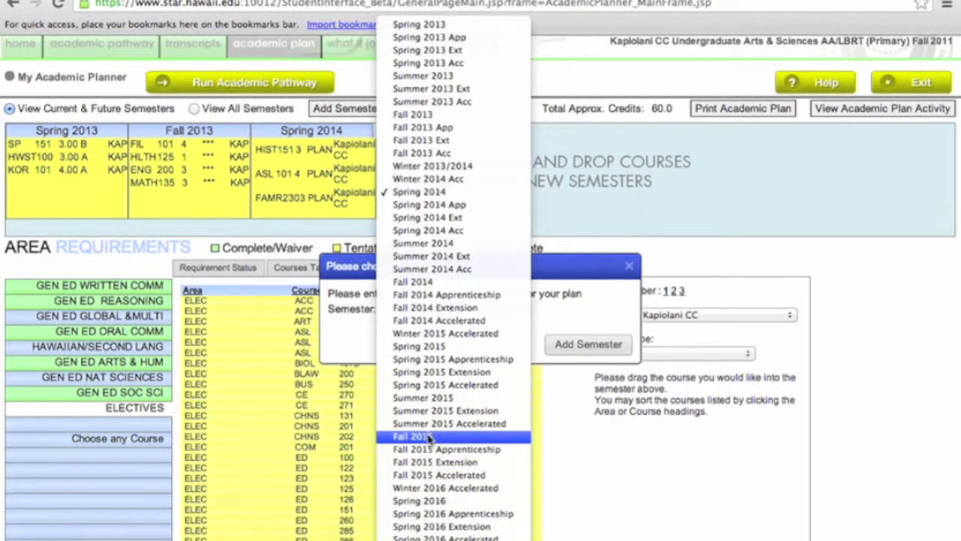
click(422, 437)
click(571, 350)
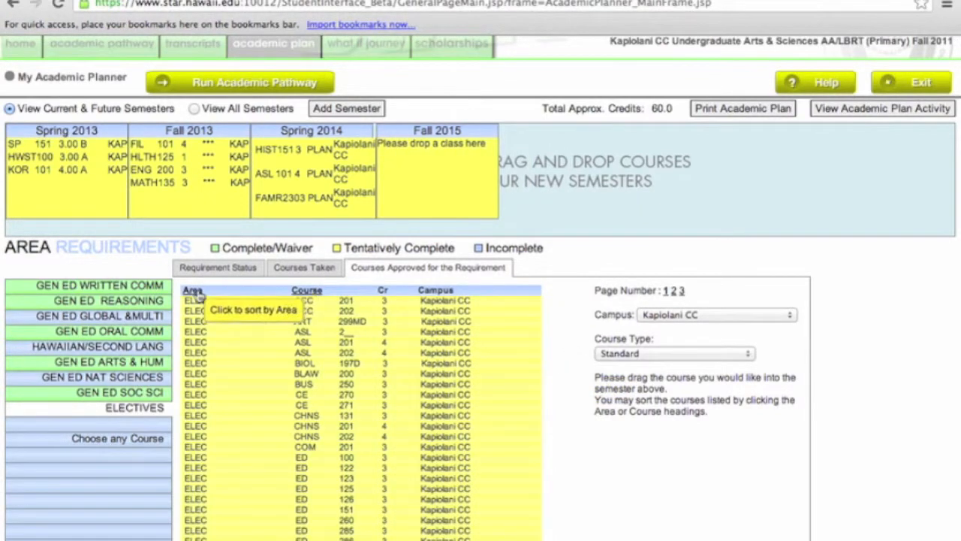
- Plan ASL 102 for Fall 2015 from the 102-level courses approved for the Hawaiian/Second Lang requirement
click(137, 346)
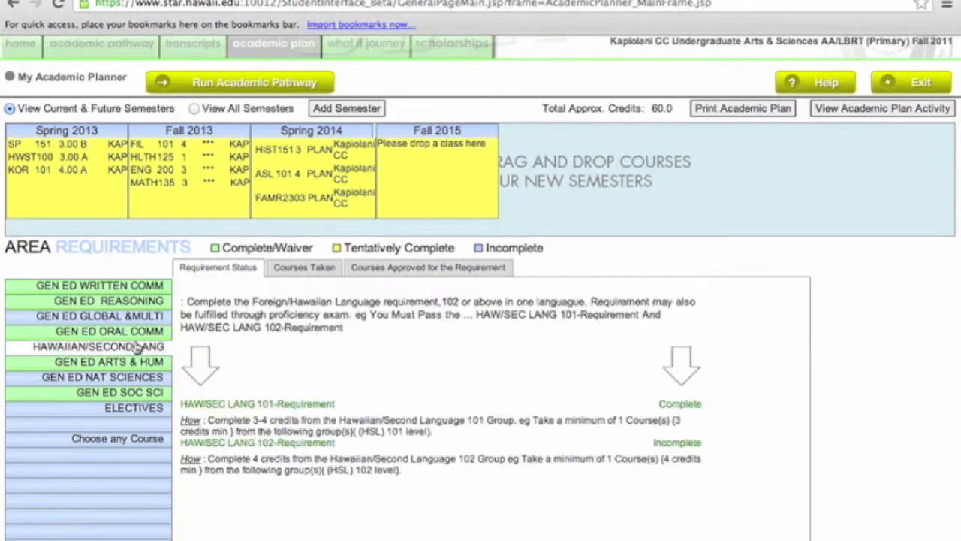
click(440, 271)
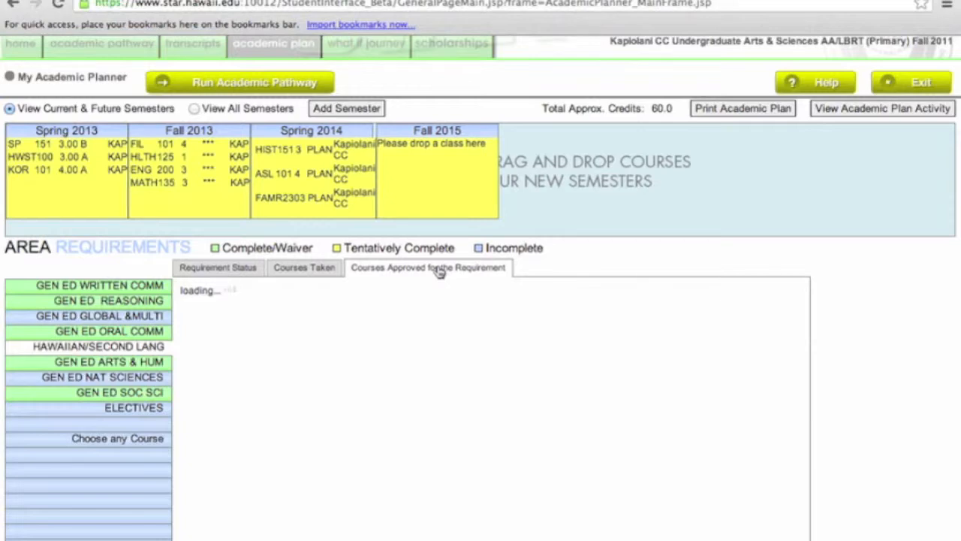
mouse_move(329, 405)
mouse_move(304, 421)
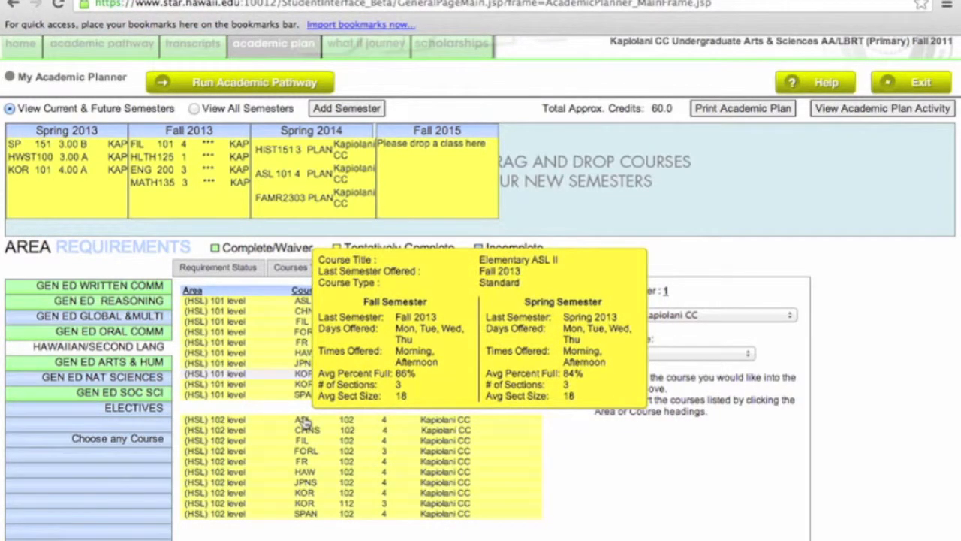
drag(304, 421, 436, 154)
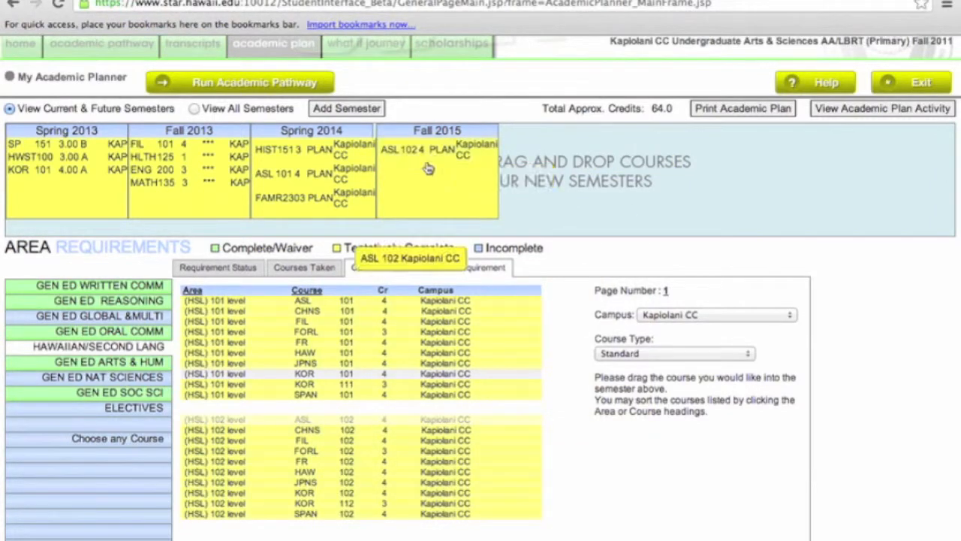
- Review the Electives requirement and look through its list of approved courses
click(127, 413)
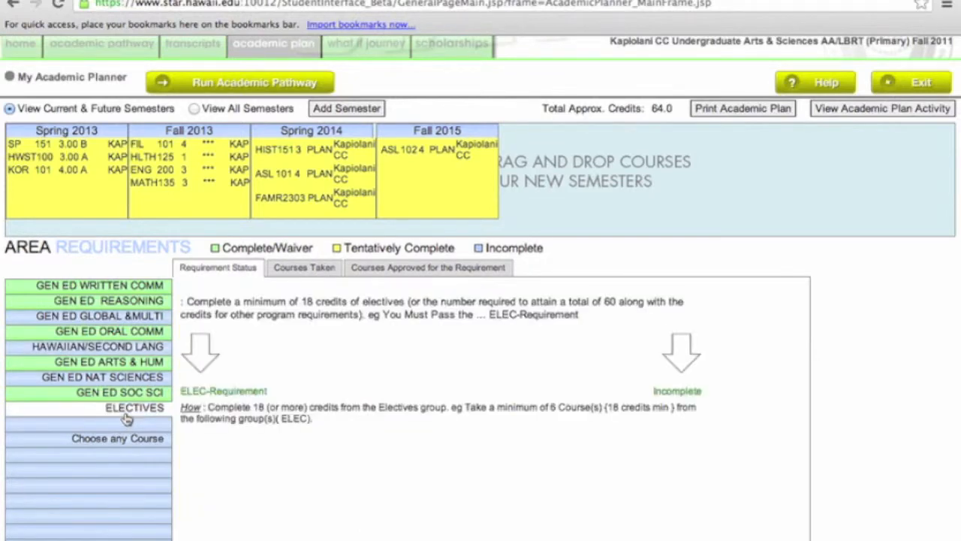
click(434, 269)
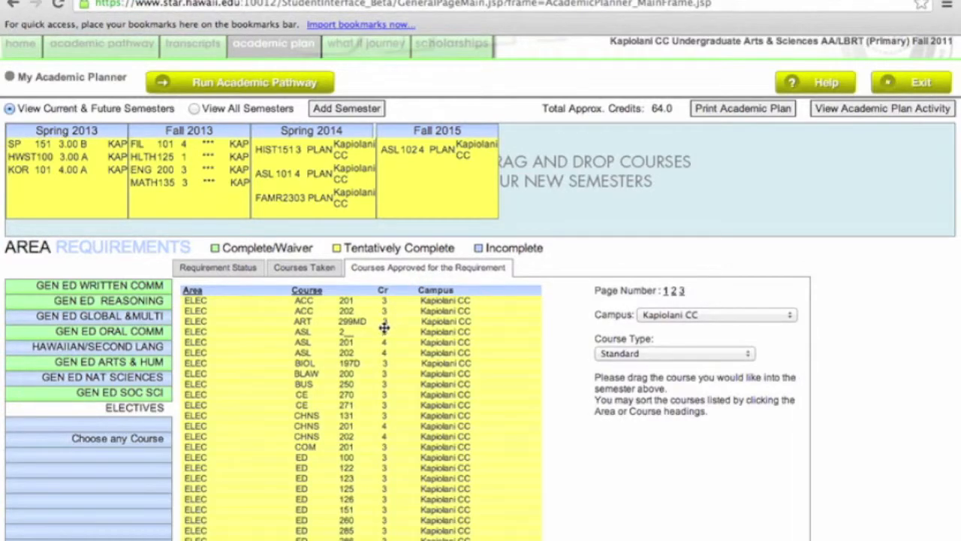
mouse_move(361, 363)
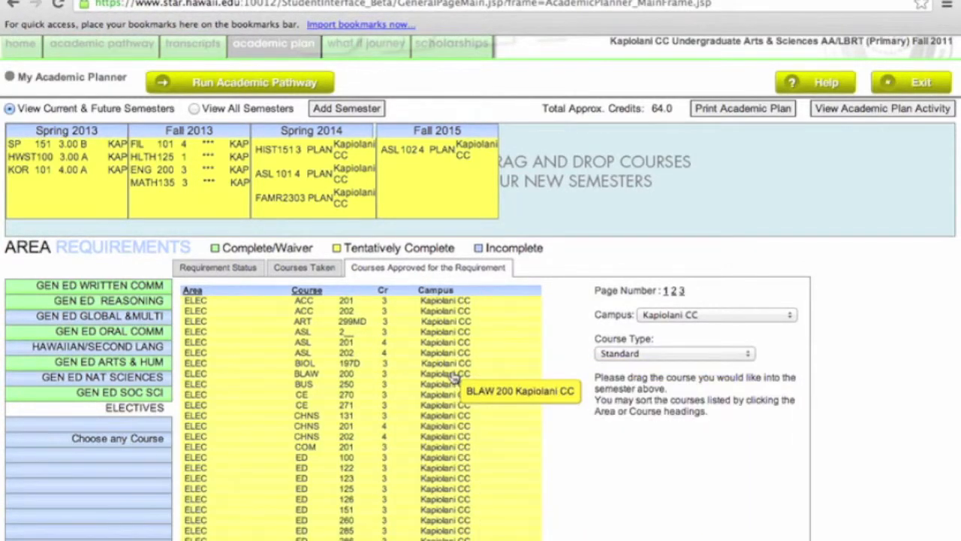
scroll(462, 379, down, 2)
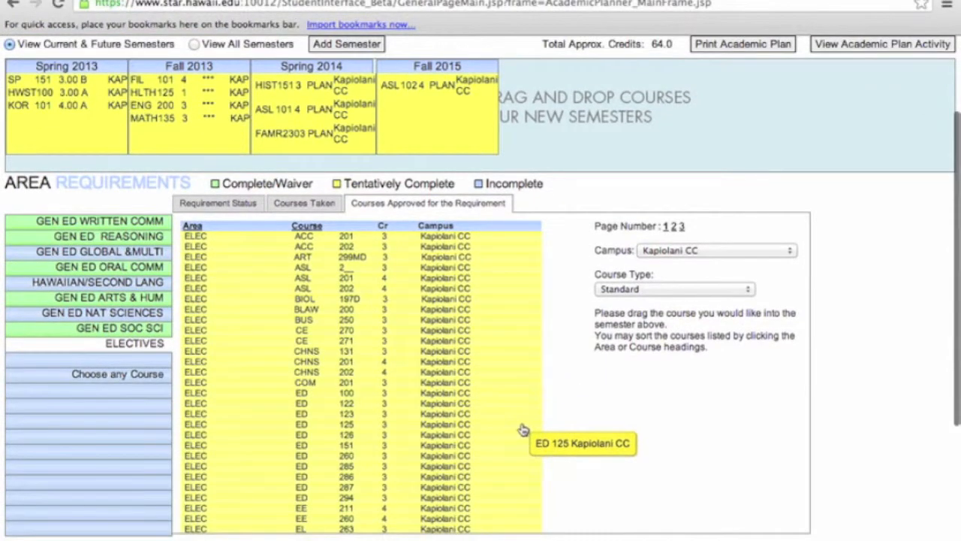
scroll(568, 405, down, 2)
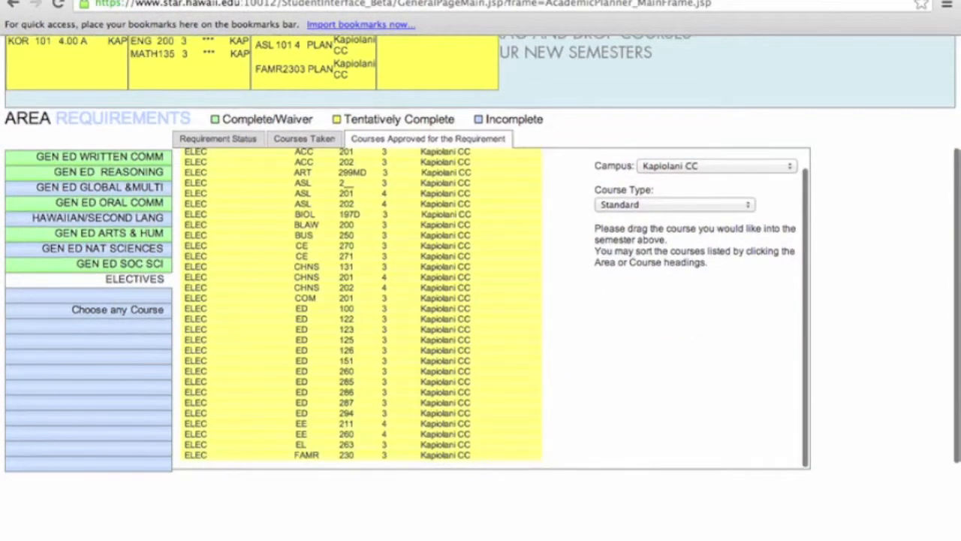
scroll(568, 404, up, 2)
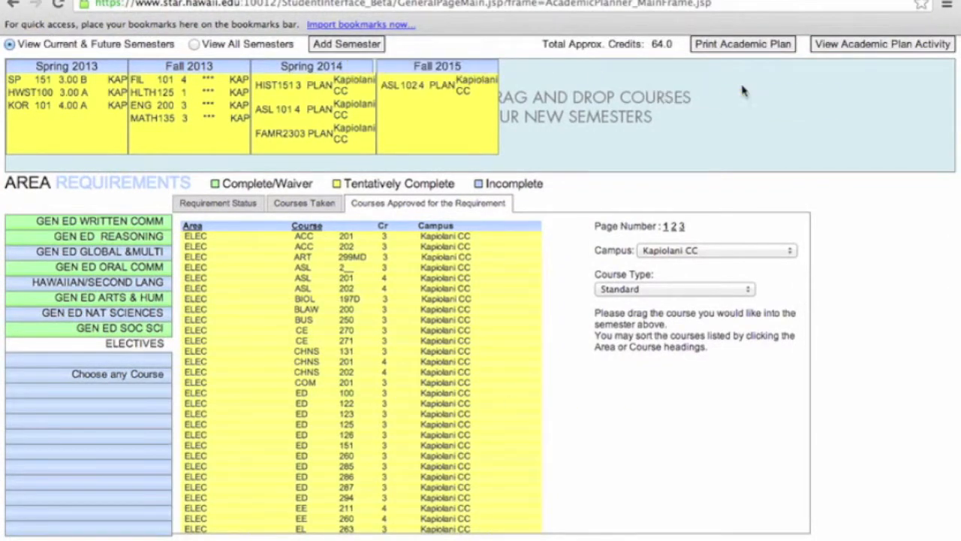
scroll(741, 90, up, 3)
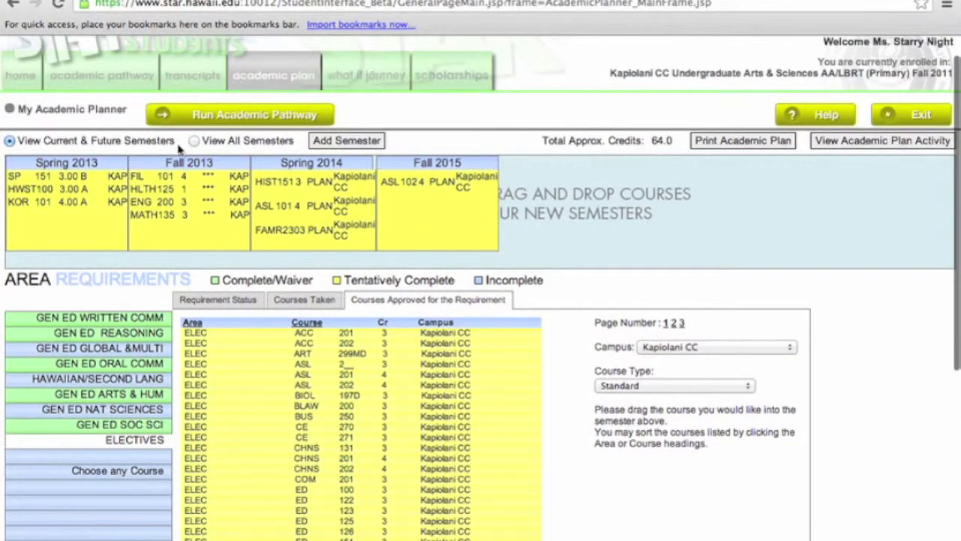
- Run the Academic Pathway for the plan and review the graduation requirement totals and the courses under each requirement down to Electives
click(203, 119)
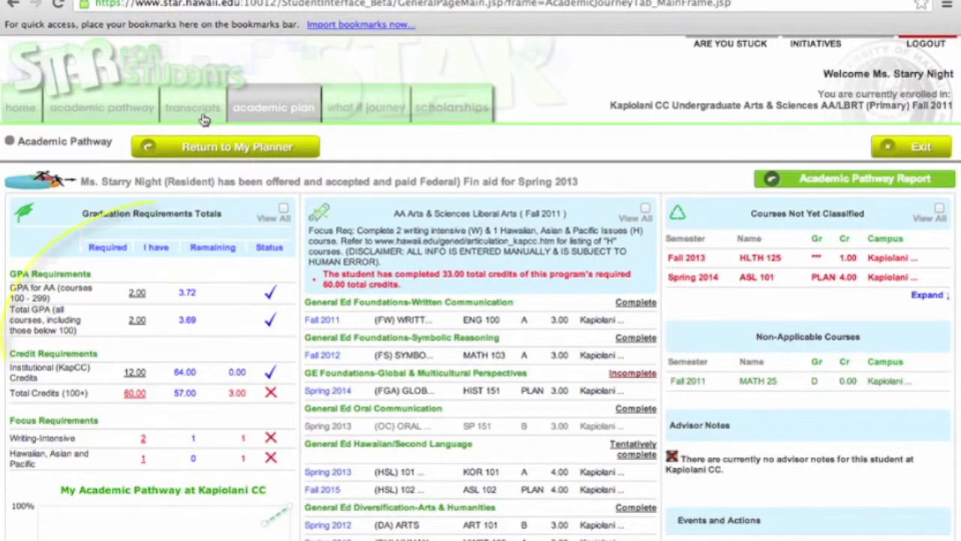
scroll(203, 120, down, 2)
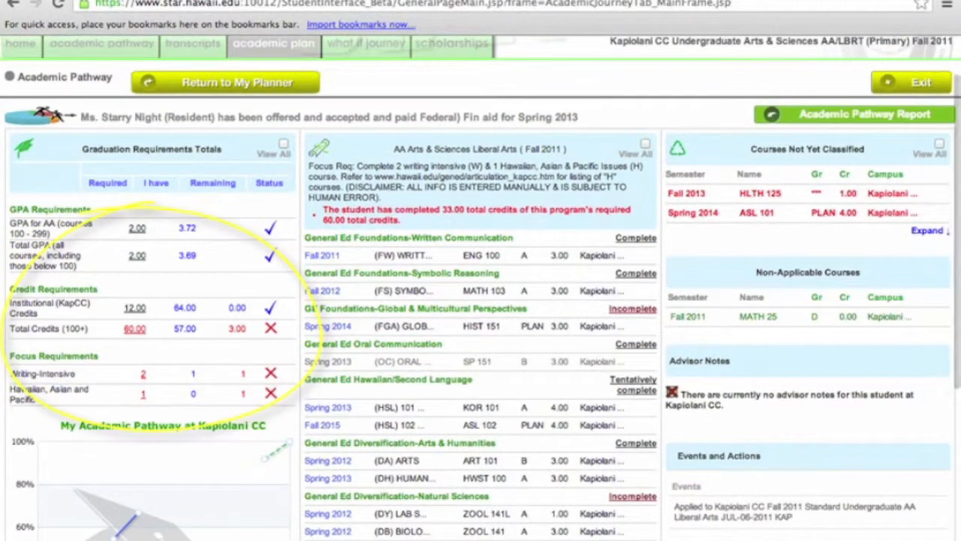
scroll(481, 301, down, 1)
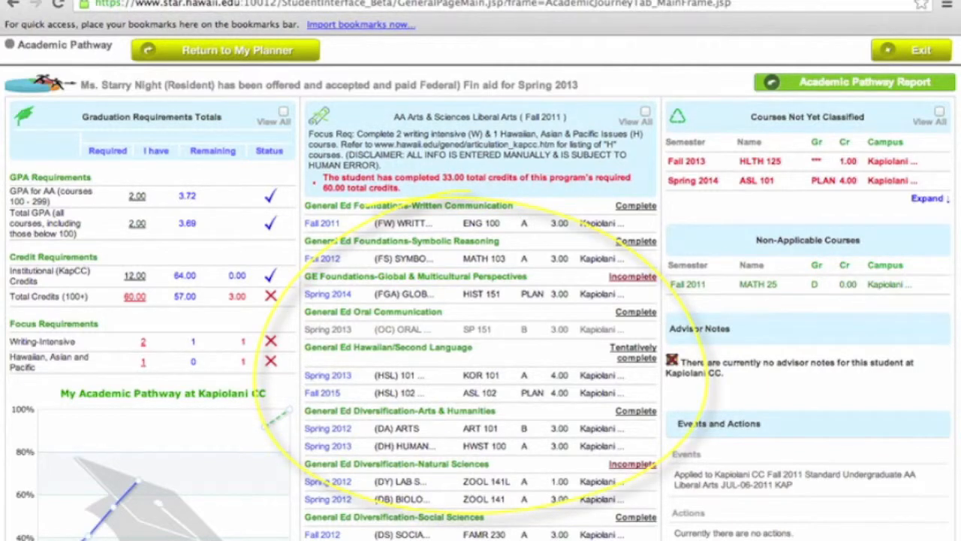
scroll(480, 289, down, 1)
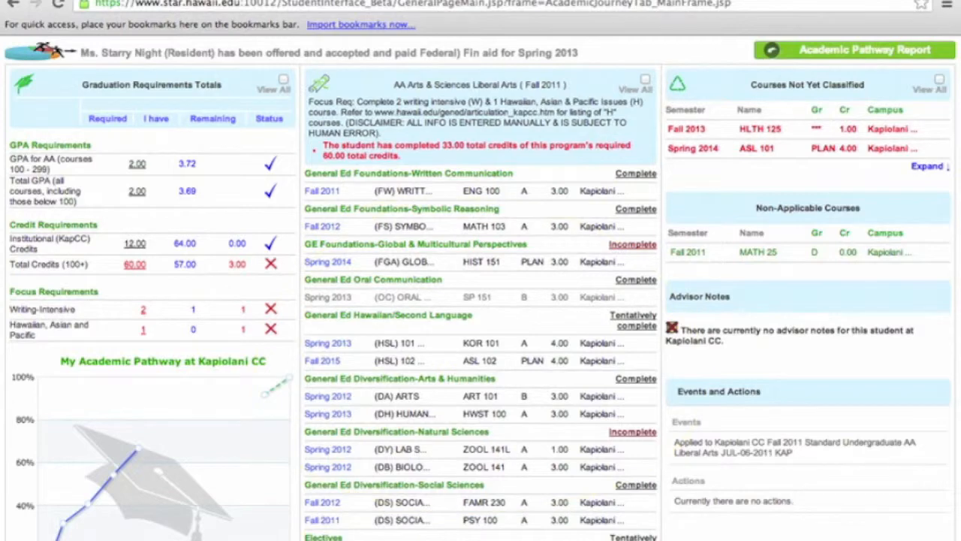
scroll(481, 289, down, 1)
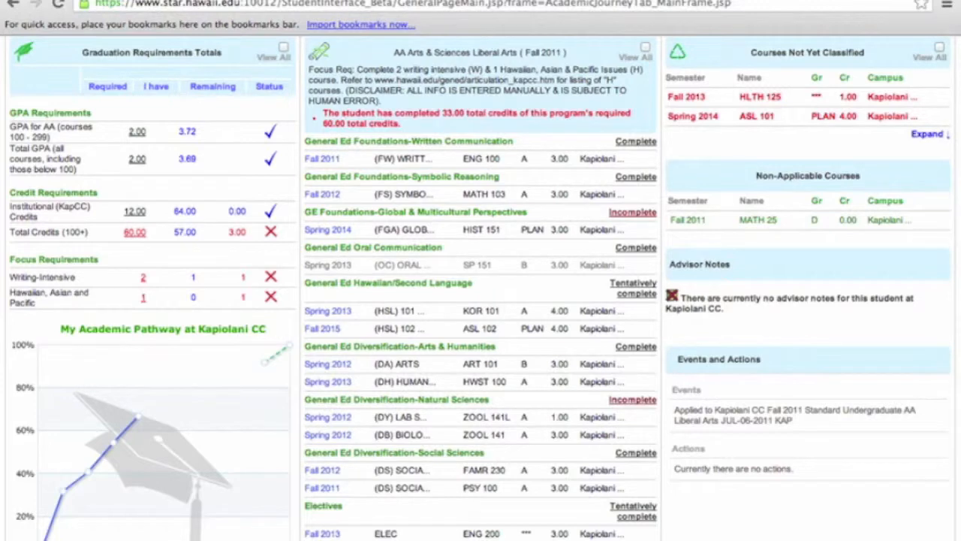
scroll(480, 286, down, 3)
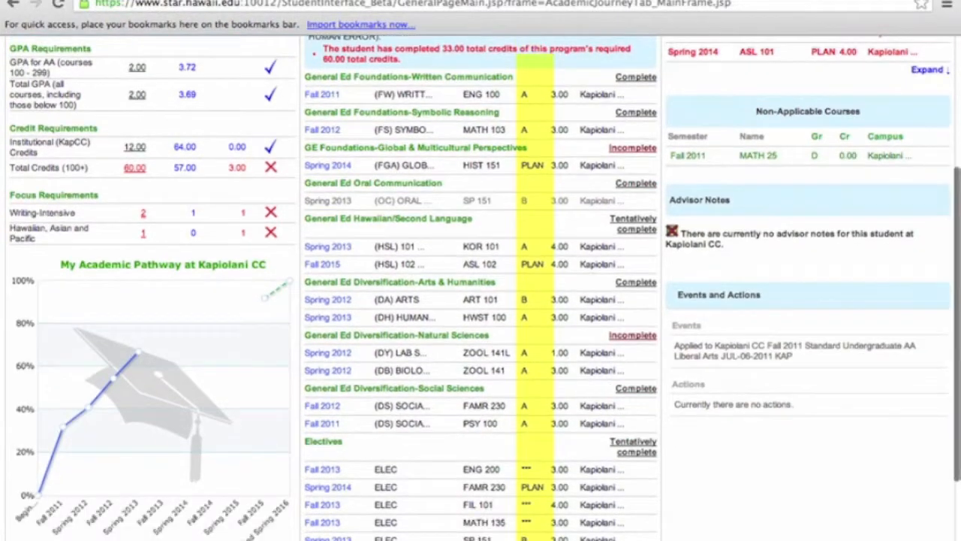
scroll(480, 285, down, 1)
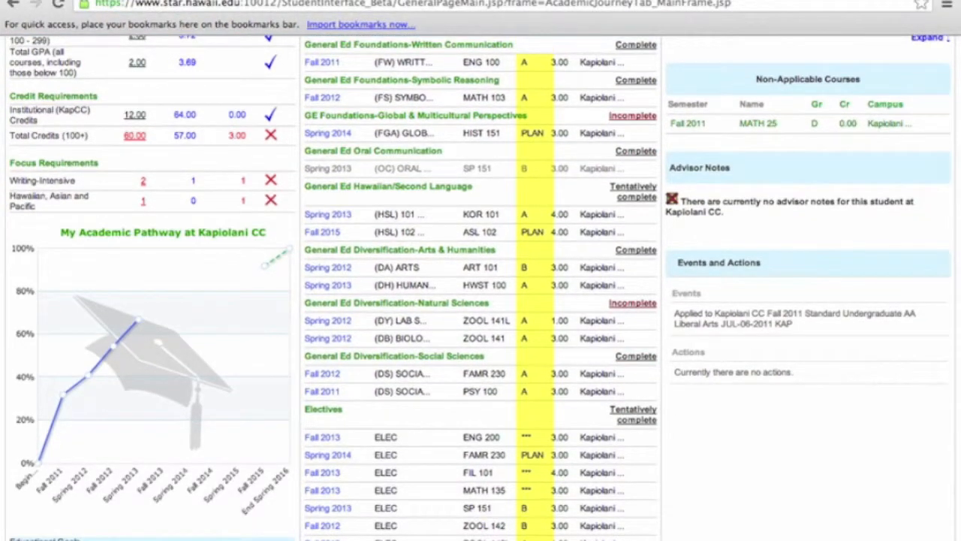
- Recheck the pathway's requirement statuses and planned courses, including HIST 151 under Global & Multicultural Perspectives, returning to the planner and exit options
scroll(481, 285, up, 1)
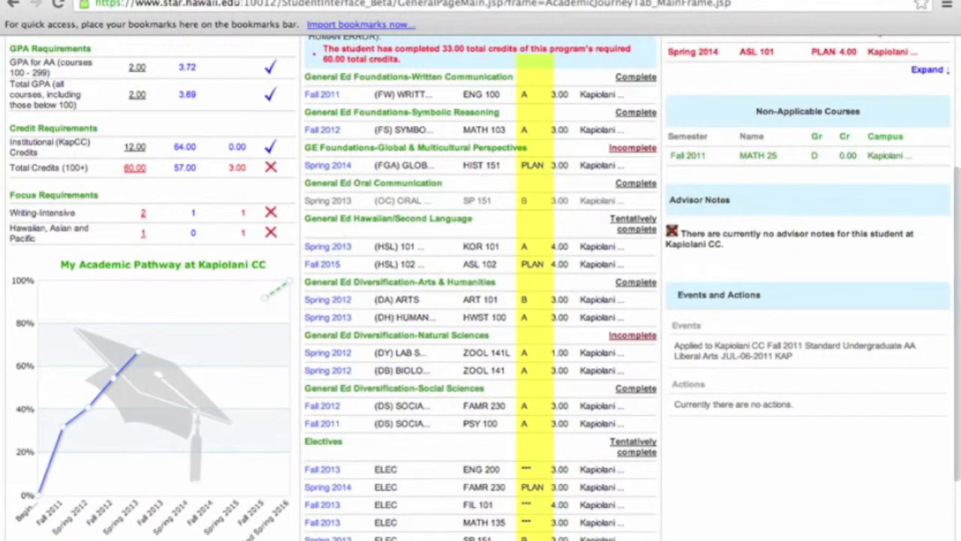
scroll(480, 285, up, 2)
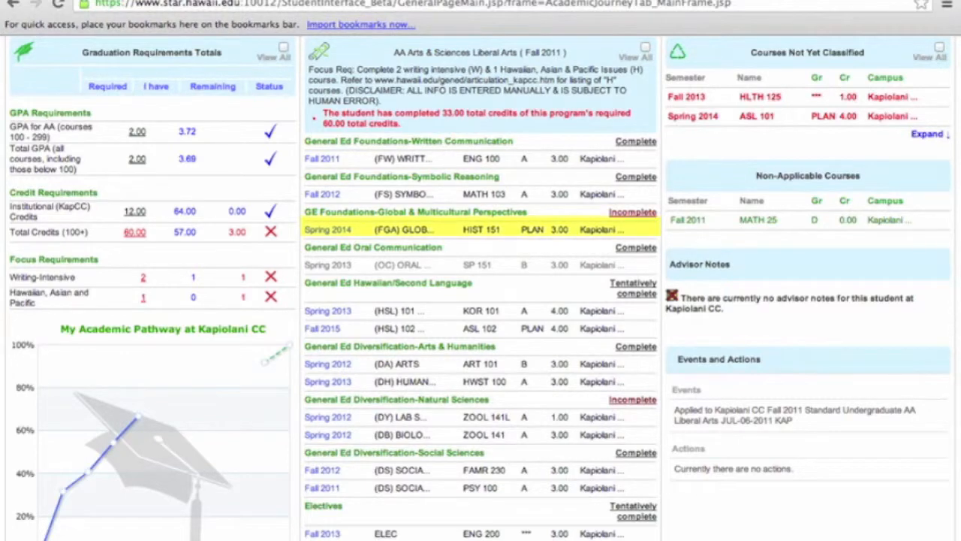
scroll(481, 285, up, 1)
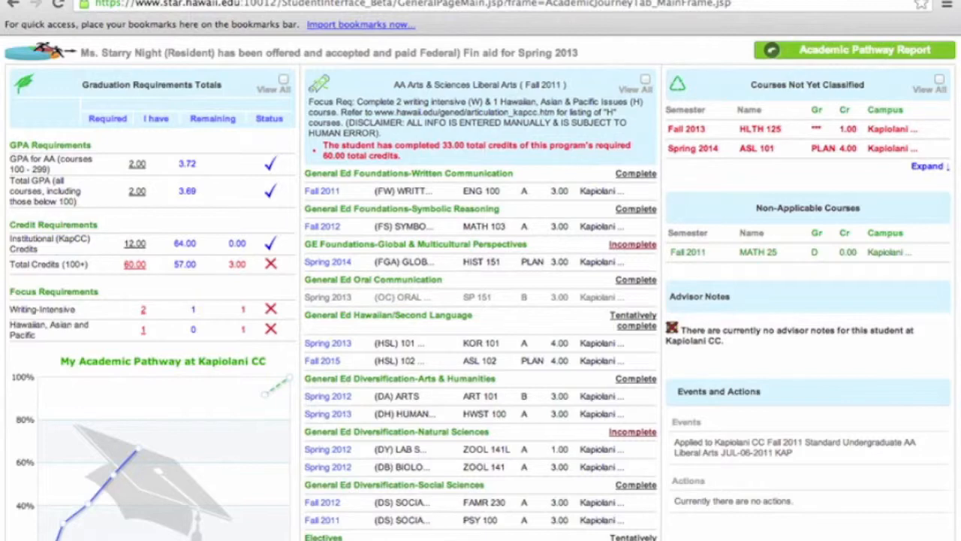
scroll(480, 289, up, 1)
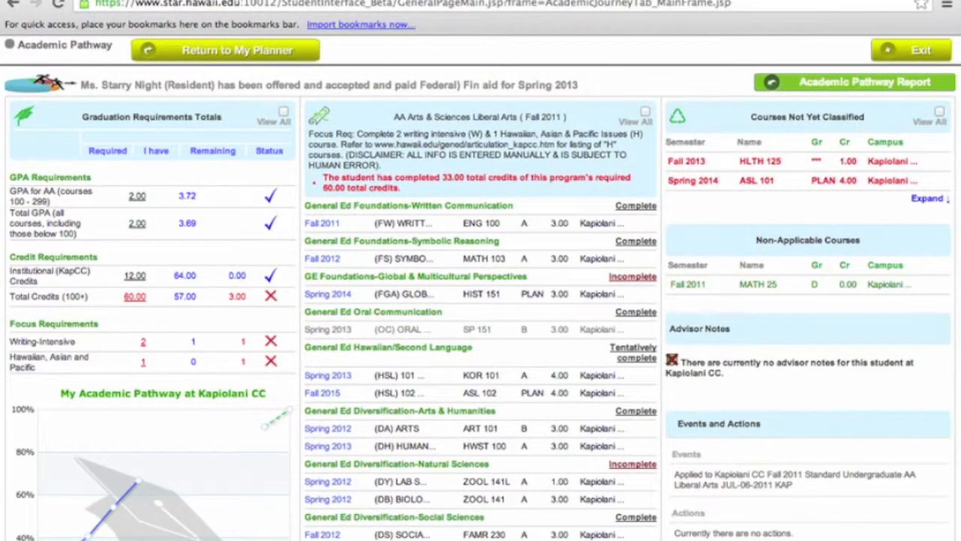
scroll(480, 288, up, 1)
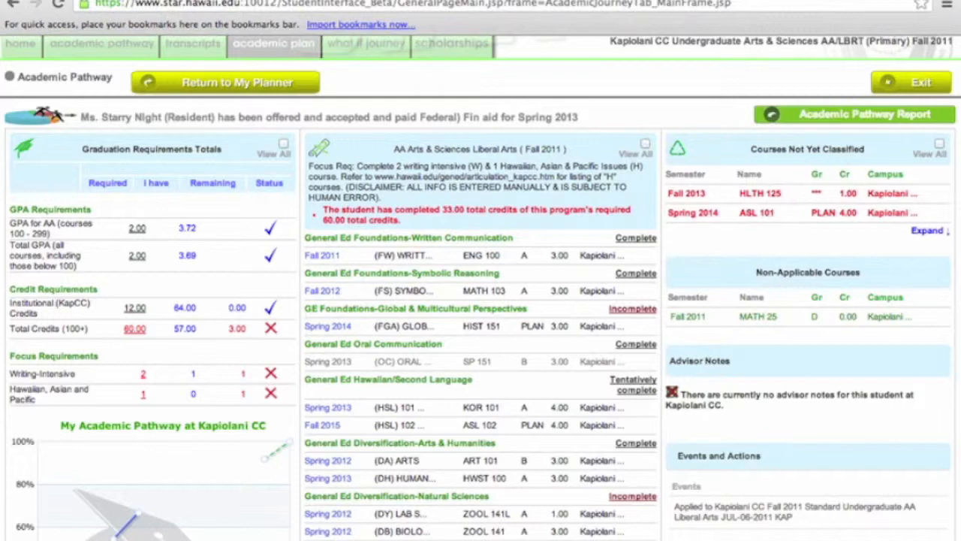
scroll(481, 288, up, 1)
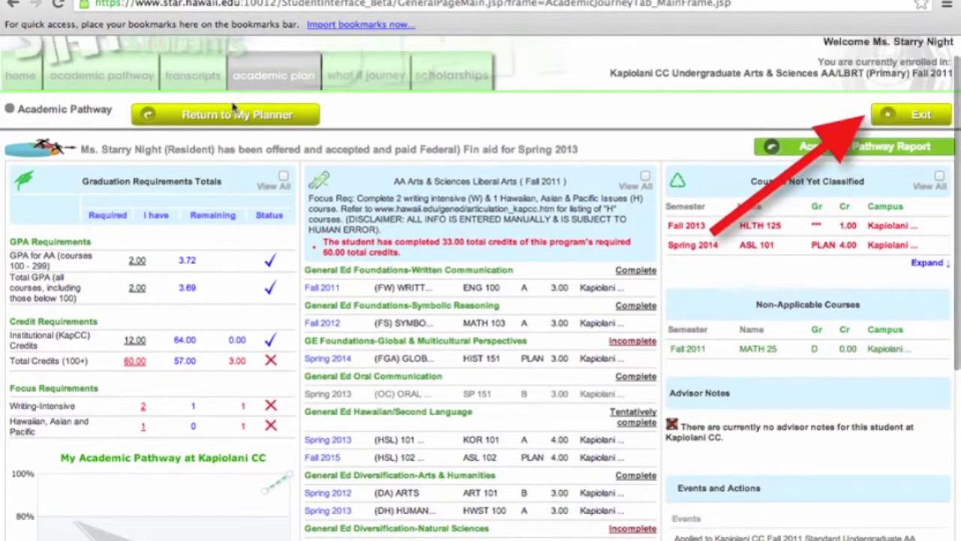